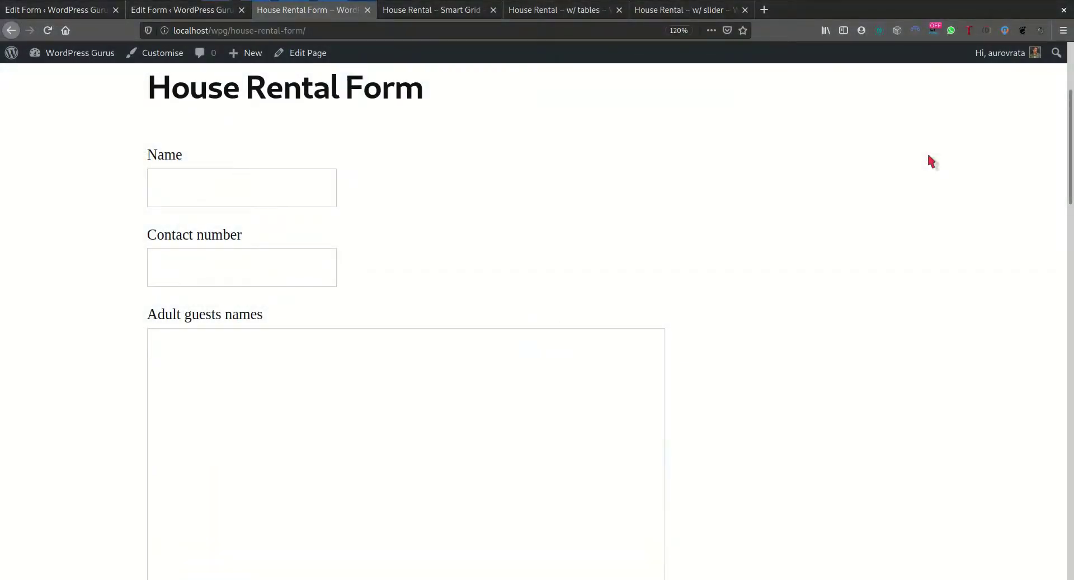
Scroll the plain House Rental Form to its facility checkboxes, then switch to the Smart Grid version
scroll(807, 231, down, 6)
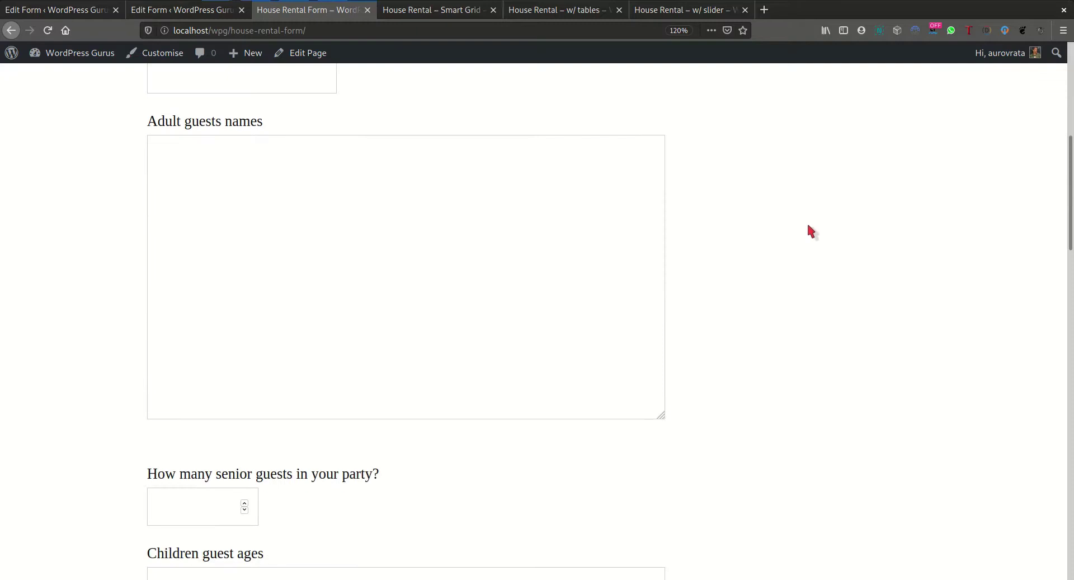
scroll(812, 227, down, 7)
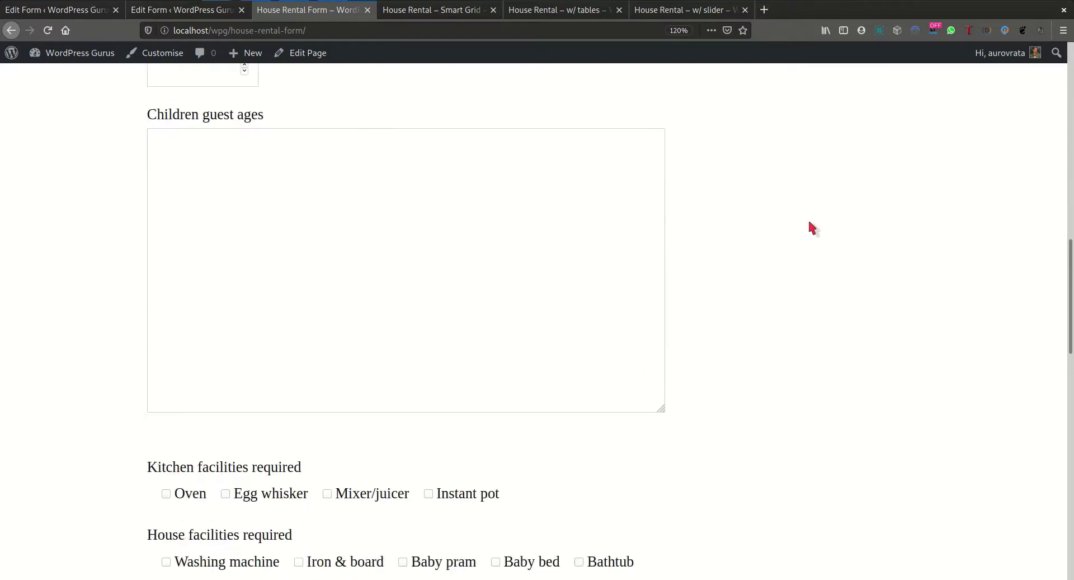
scroll(813, 226, up, 1)
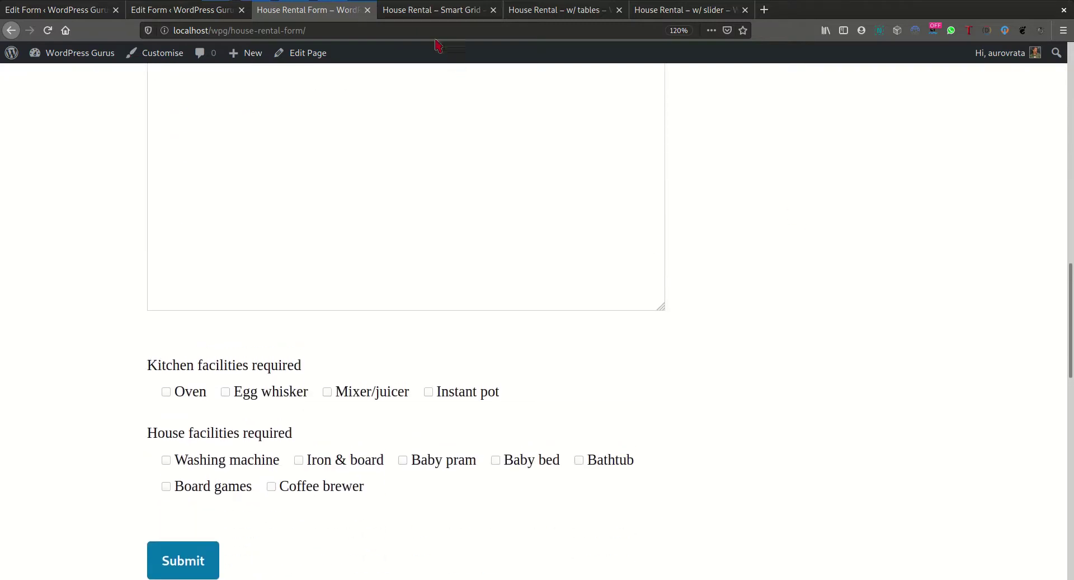
click(431, 11)
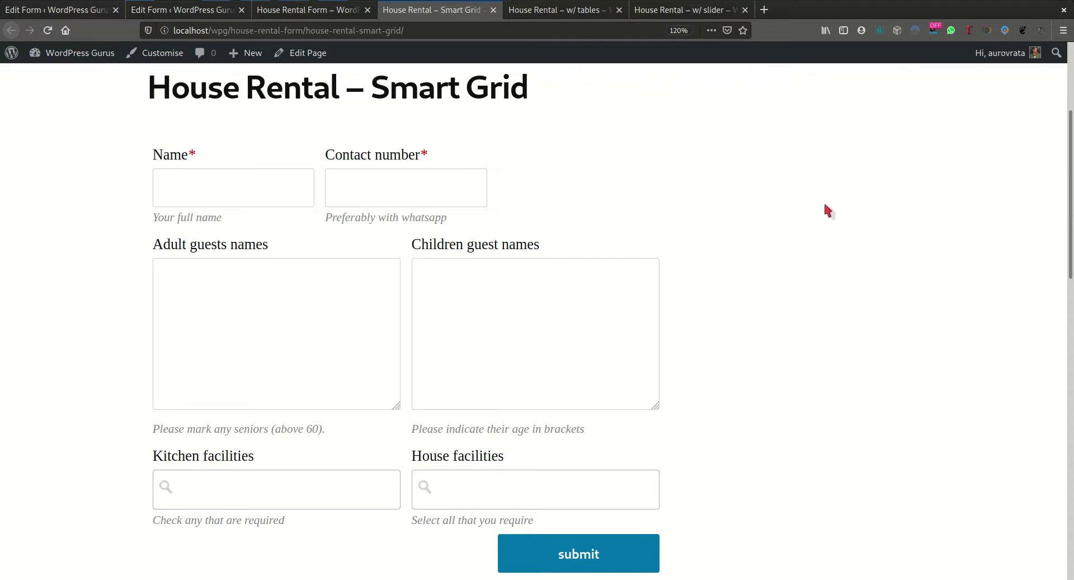
click(343, 13)
scroll(832, 266, up, 10)
scroll(833, 262, up, 5)
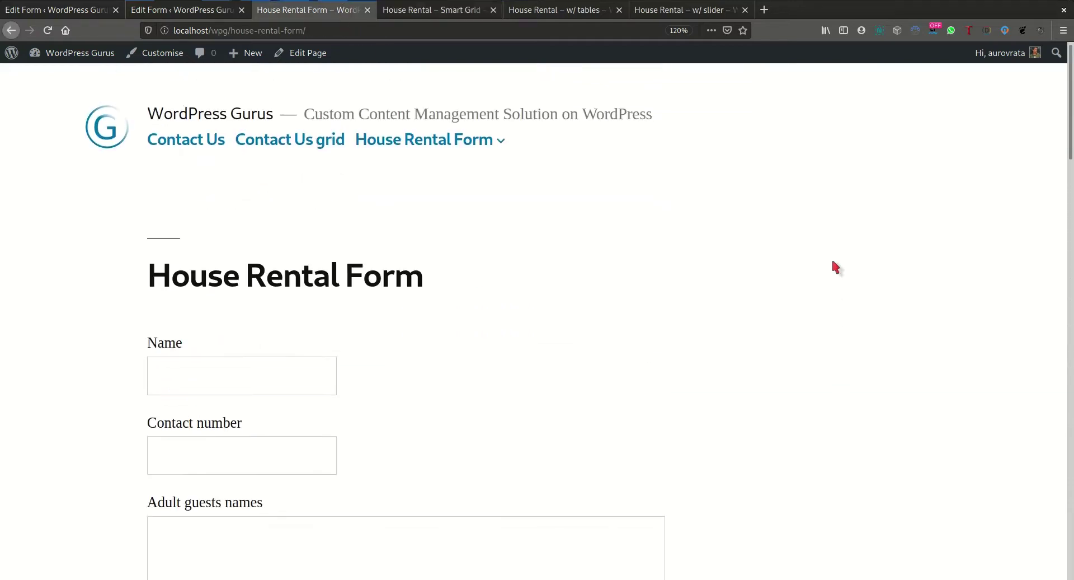
scroll(832, 262, down, 2)
scroll(492, 304, down, 5)
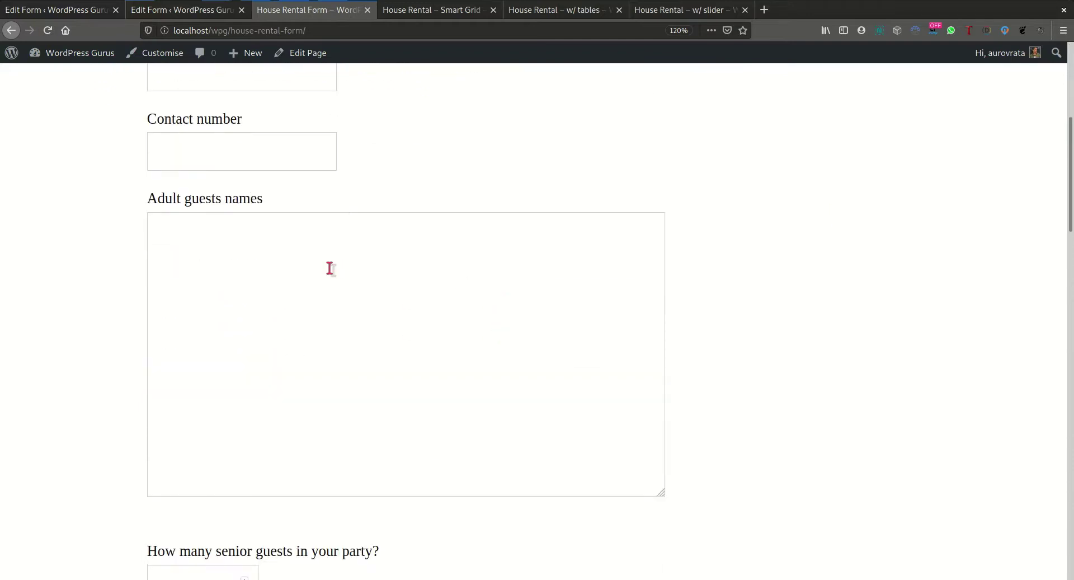
scroll(354, 266, down, 3)
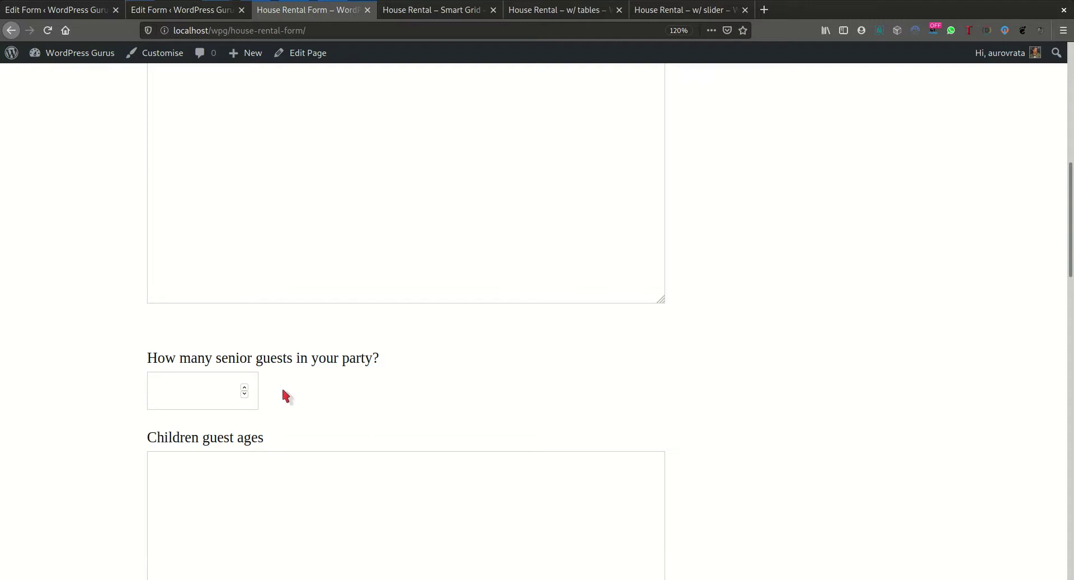
scroll(495, 388, down, 3)
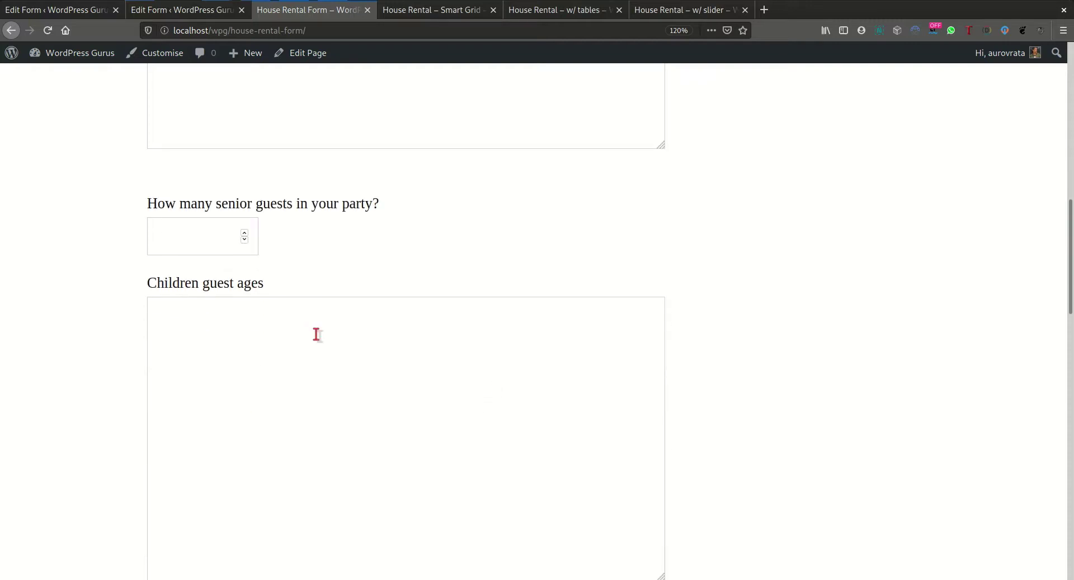
scroll(315, 332, down, 6)
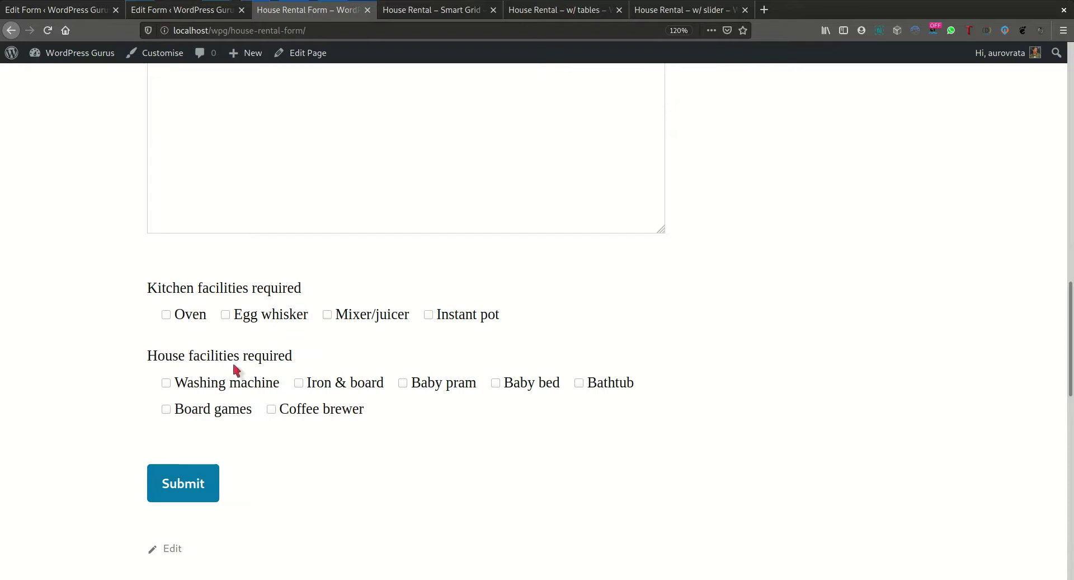
scroll(451, 434, up, 5)
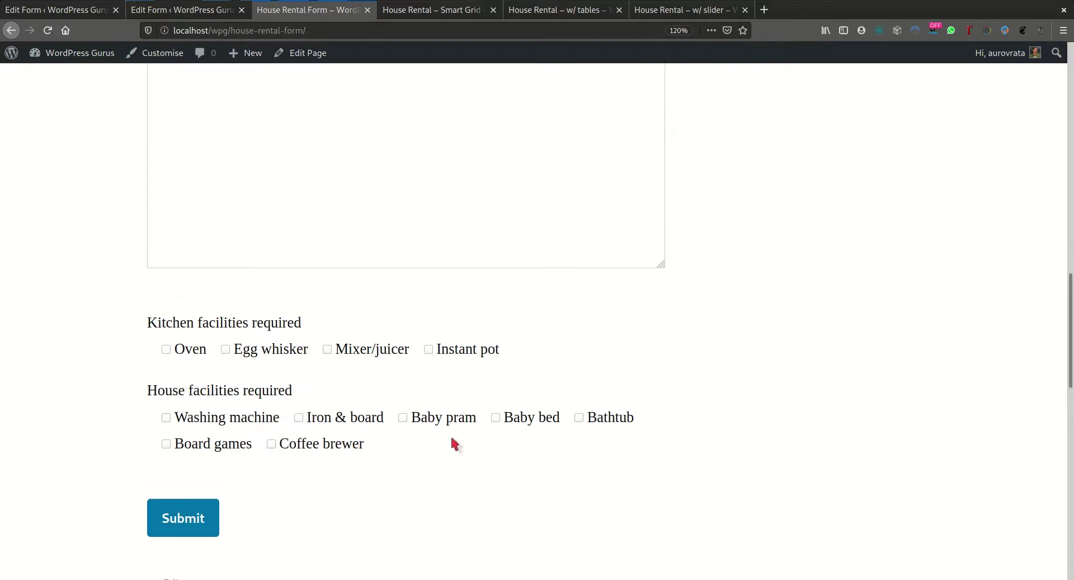
click(446, 10)
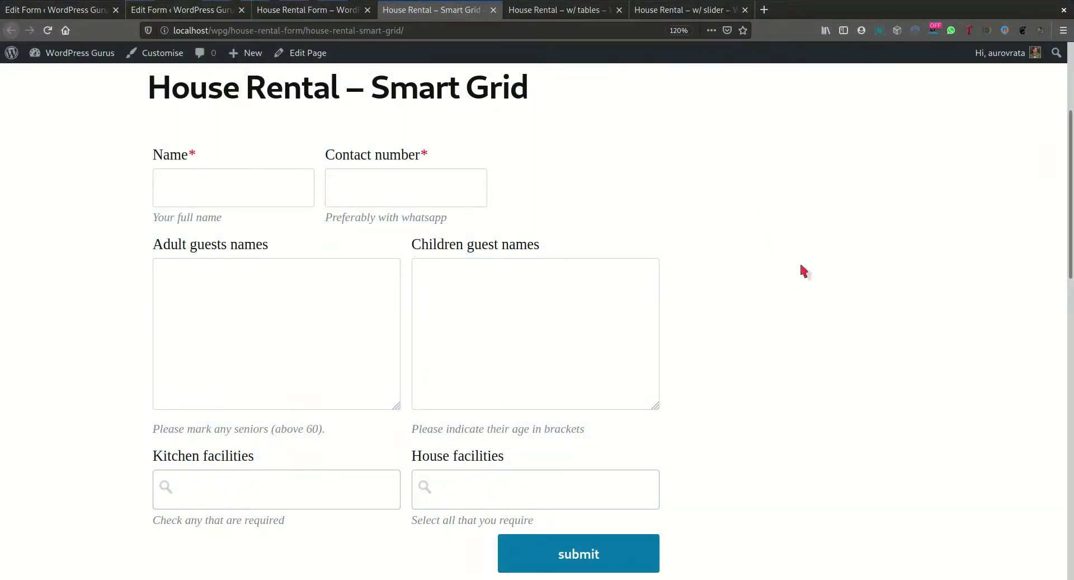
Check the Kitchen facilities options, pick 'Laundry service' under House facilities, then move focus back to the guest names box
click(277, 497)
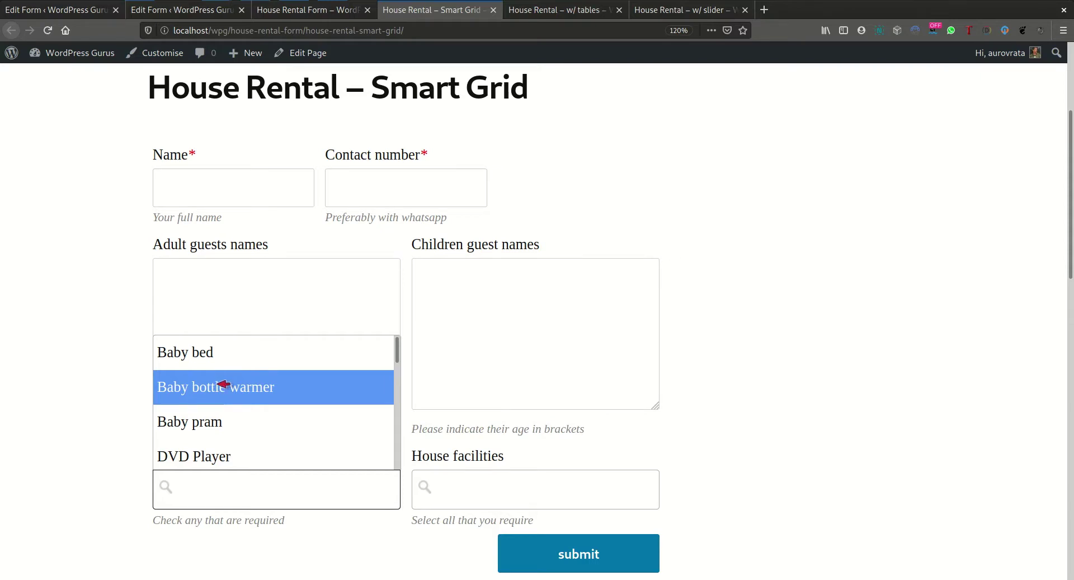
click(516, 493)
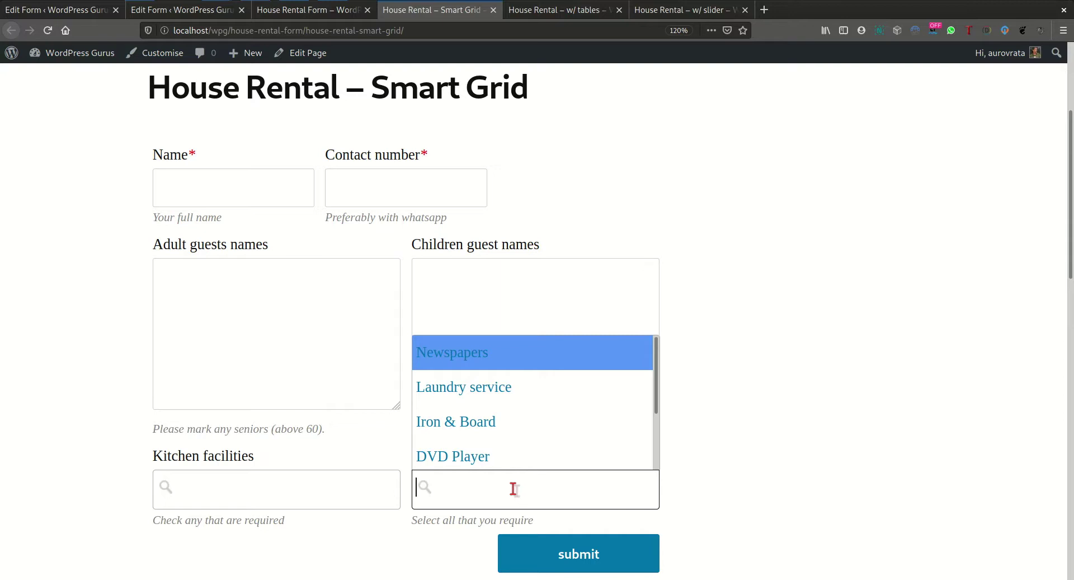
click(488, 389)
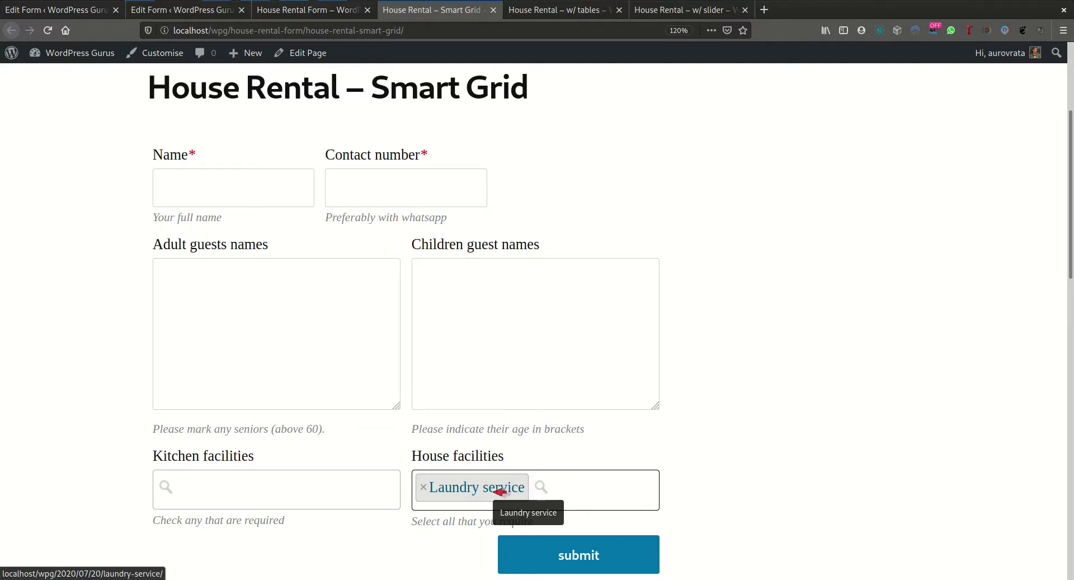
key(shift+Tab)
key(shift+Tab)
key(shift+Tab)
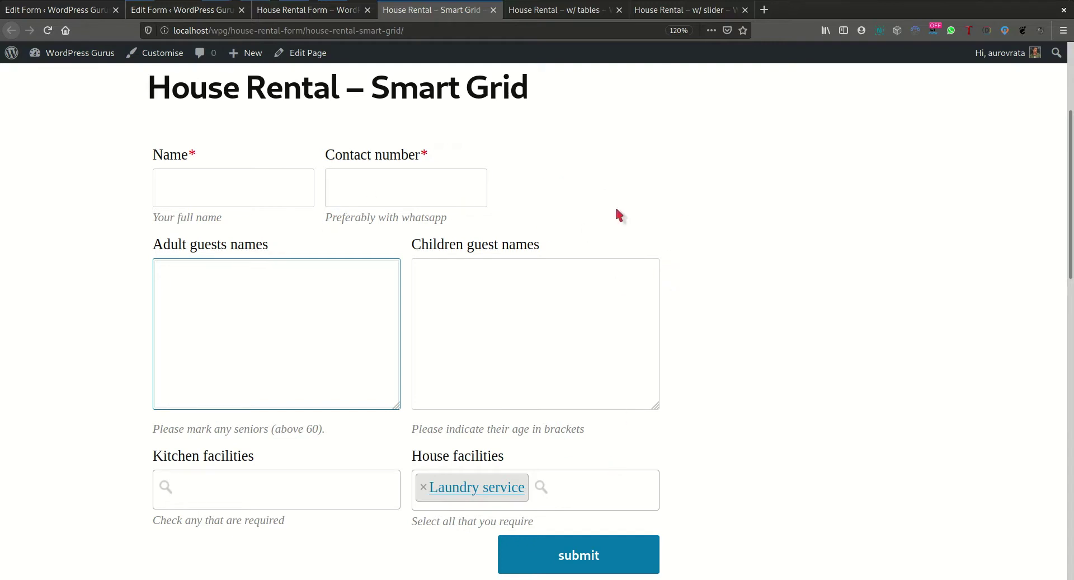
Inspect the page in developer tools with a 320×480 phone-size responsive preview
right_click(789, 108)
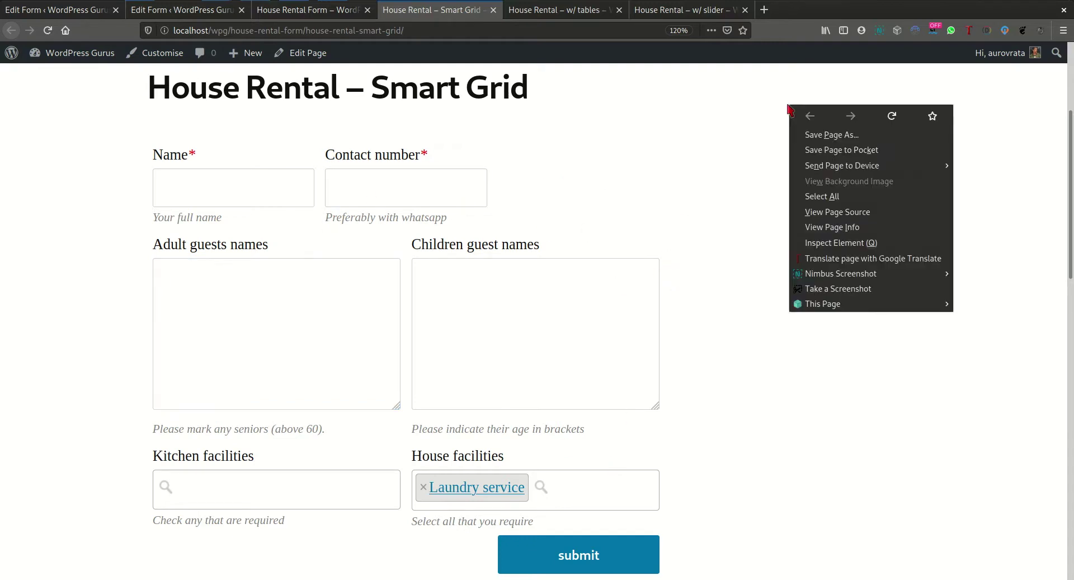
click(825, 242)
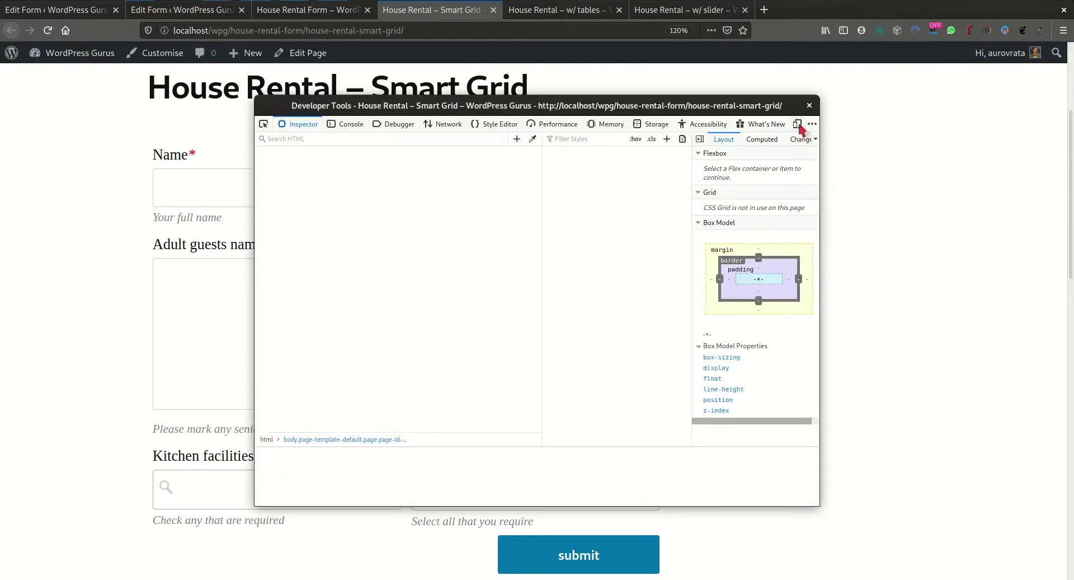
click(797, 123)
Close the developer tools and scroll through the responsive page preview
key(Escape)
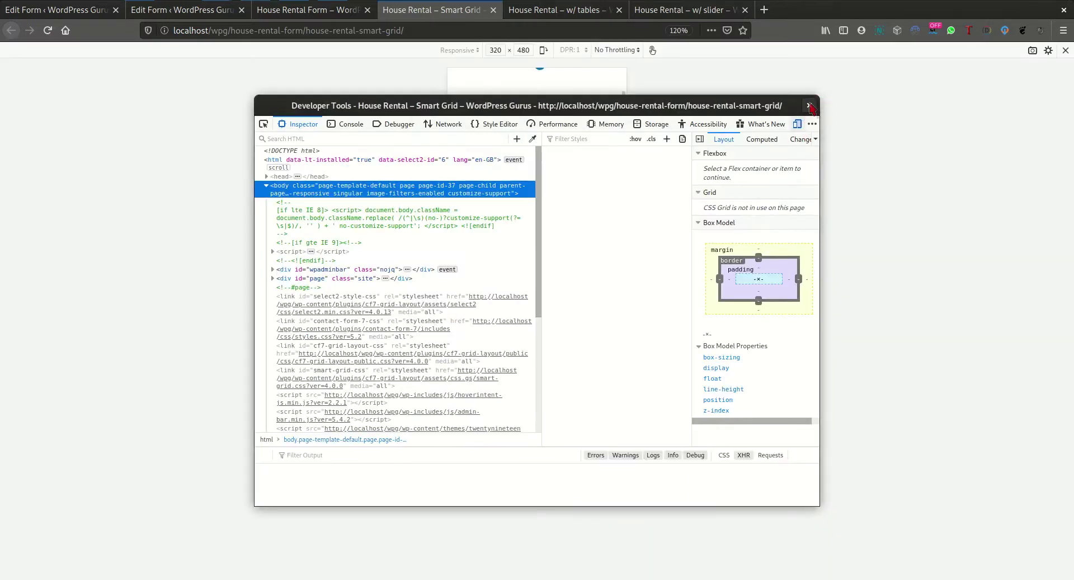
click(809, 106)
scroll(507, 245, down, 4)
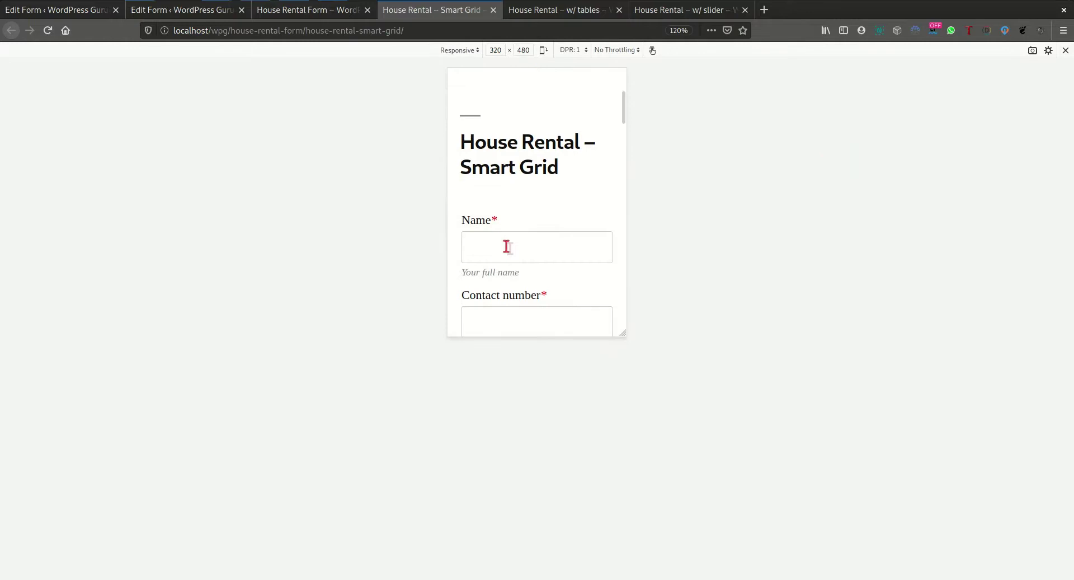
scroll(507, 246, down, 4)
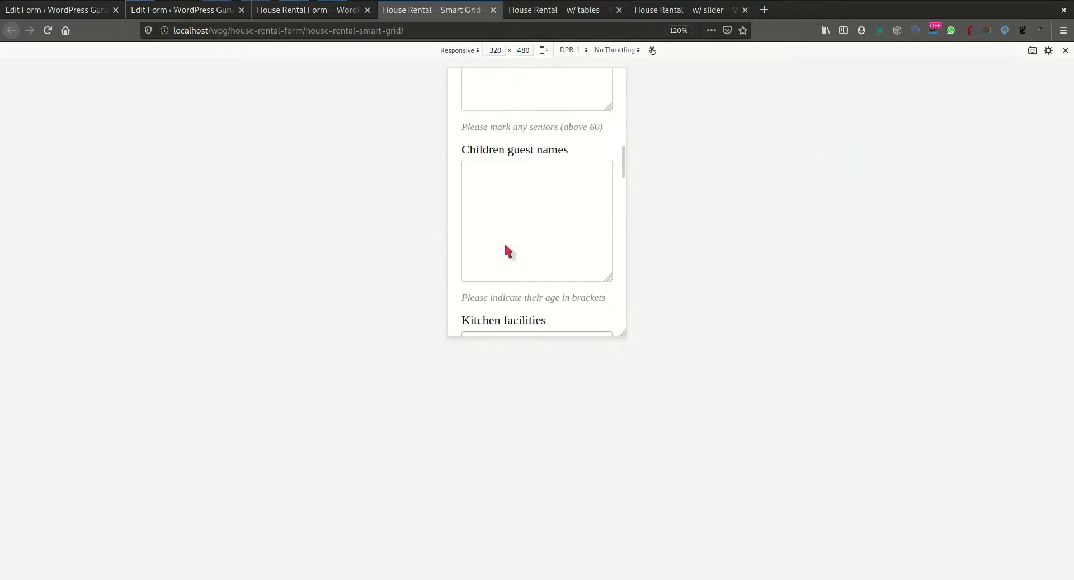
scroll(506, 246, down, 3)
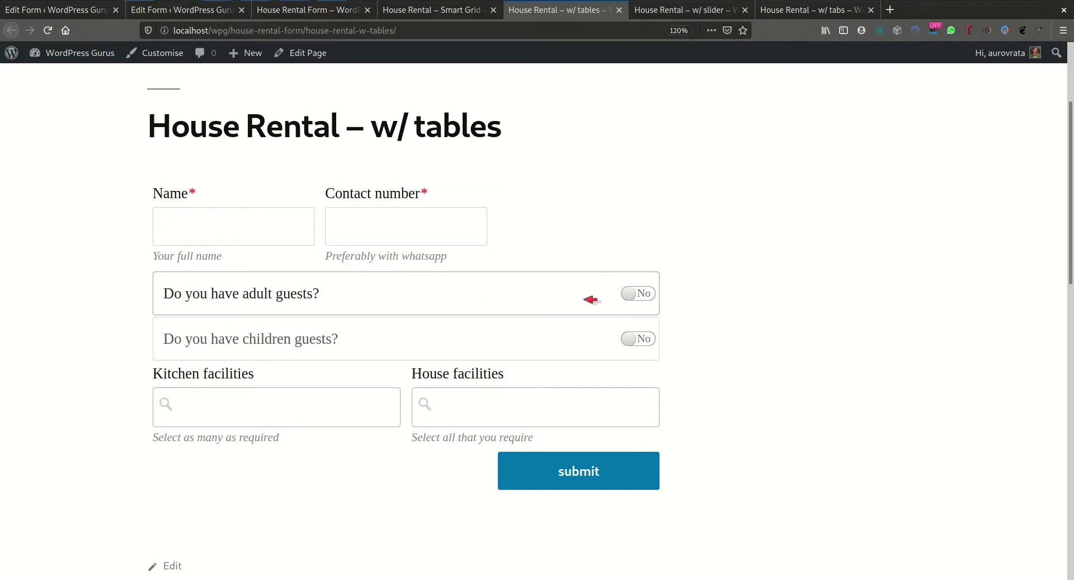
Toggle 'Do you have adult guests?' to Yes, No, then Yes again to expand the guest table
click(652, 293)
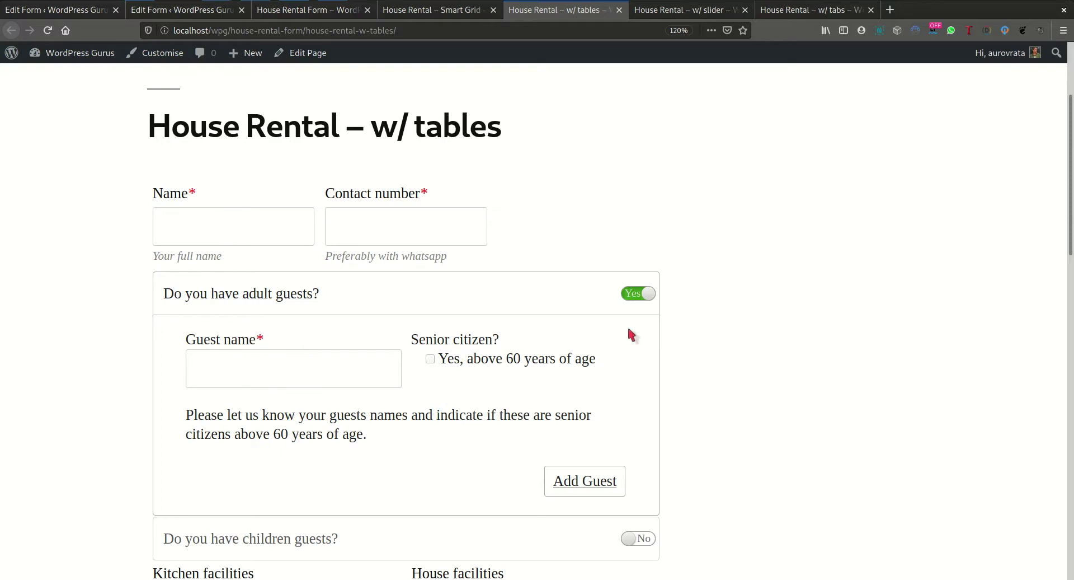
click(635, 294)
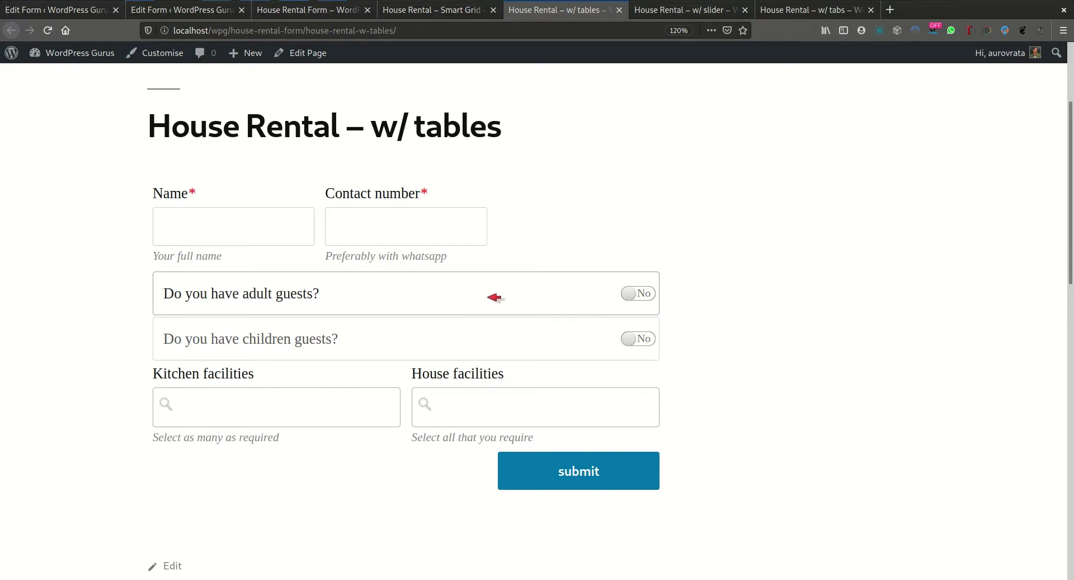
click(654, 297)
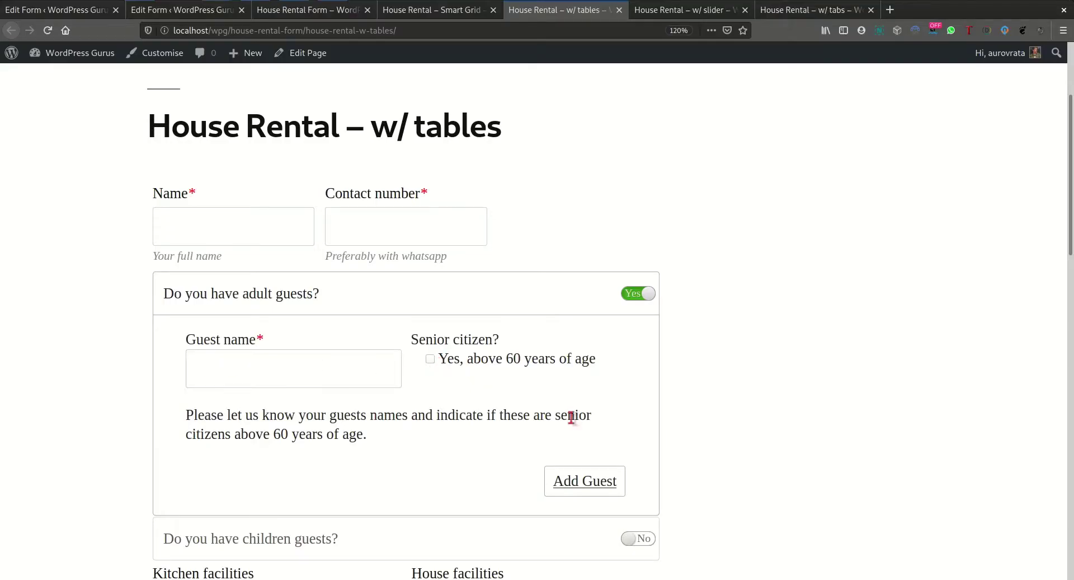
Add two more guest rows to the adult guests table, then remove the third row
click(588, 482)
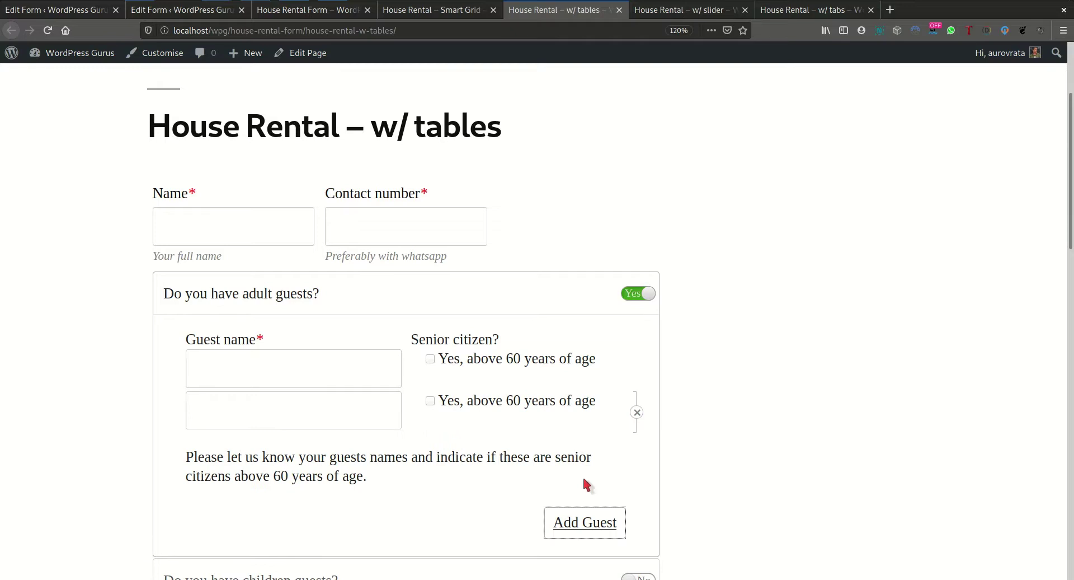
click(579, 522)
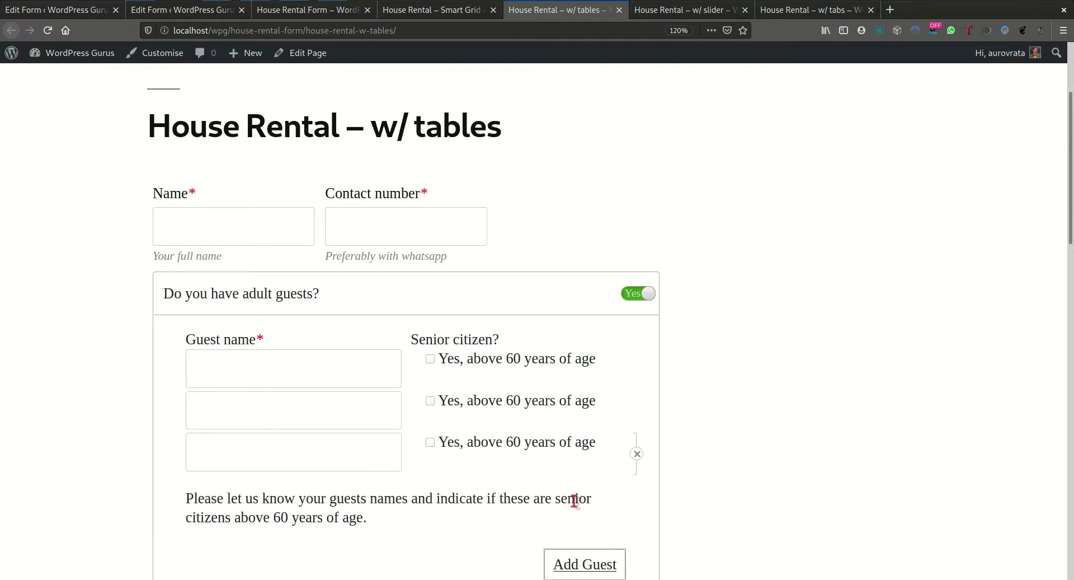
click(320, 365)
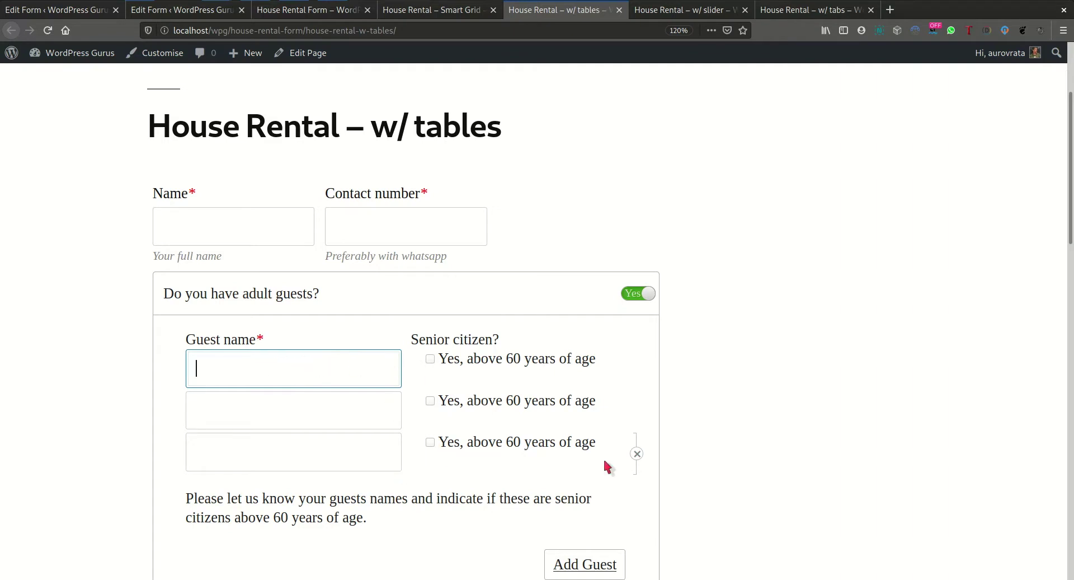
click(637, 454)
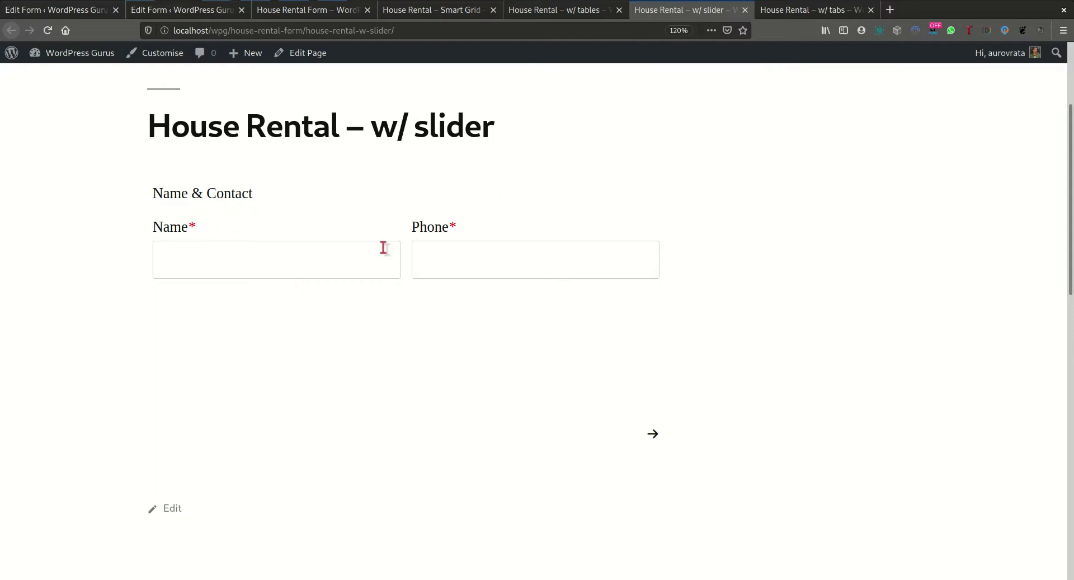
Go to the Your guests slide, add a second guest row, view Facilities, then return to Your guests
click(655, 435)
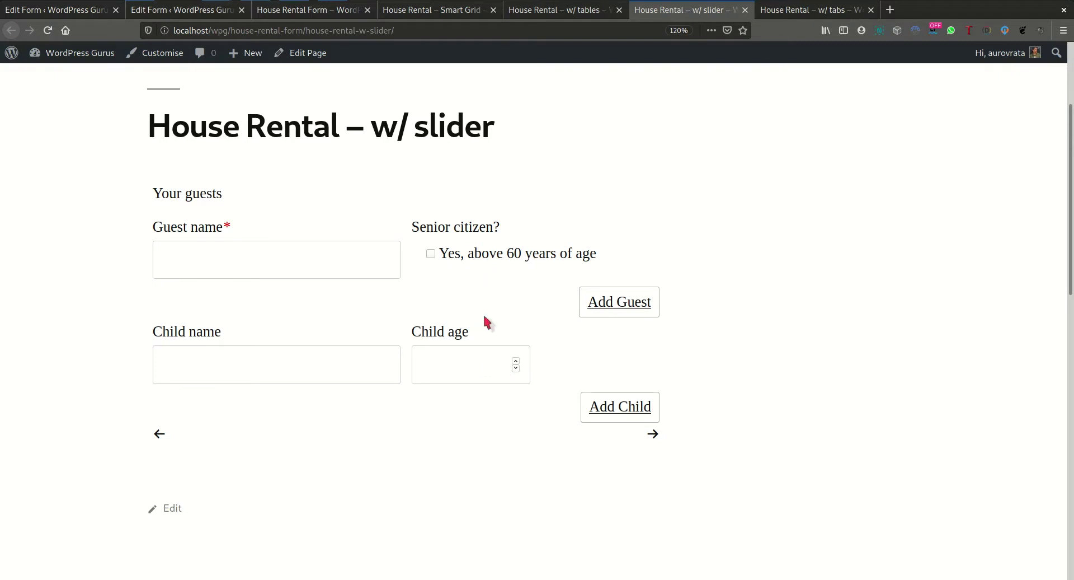
click(629, 301)
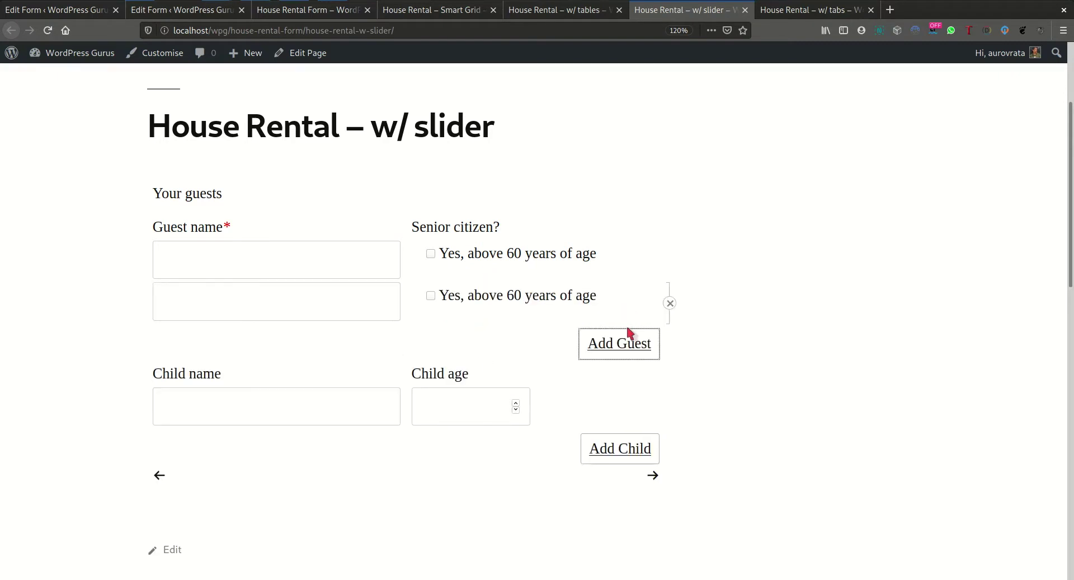
click(654, 476)
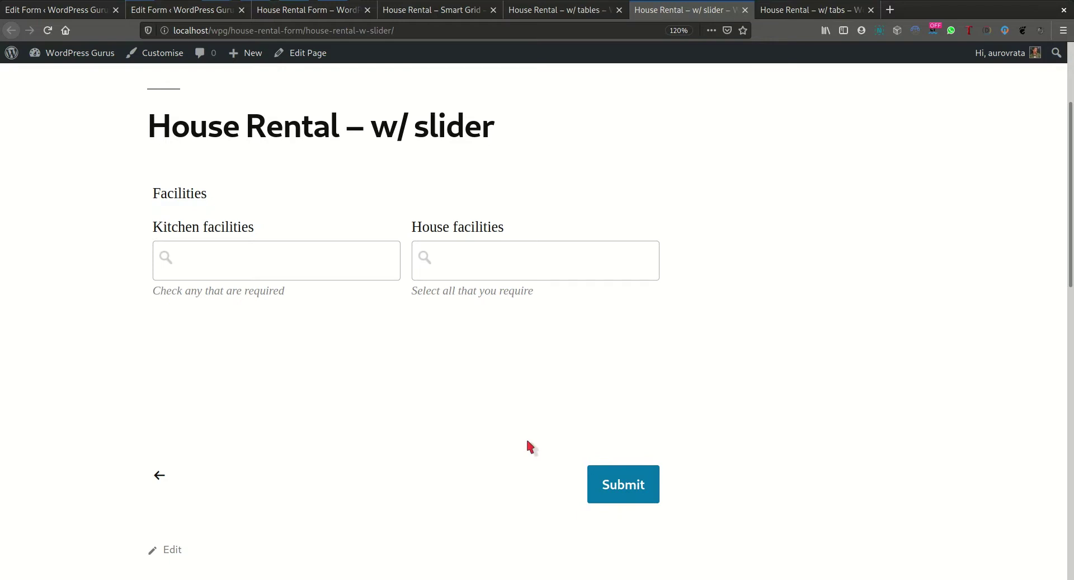
scroll(527, 441, down, 1)
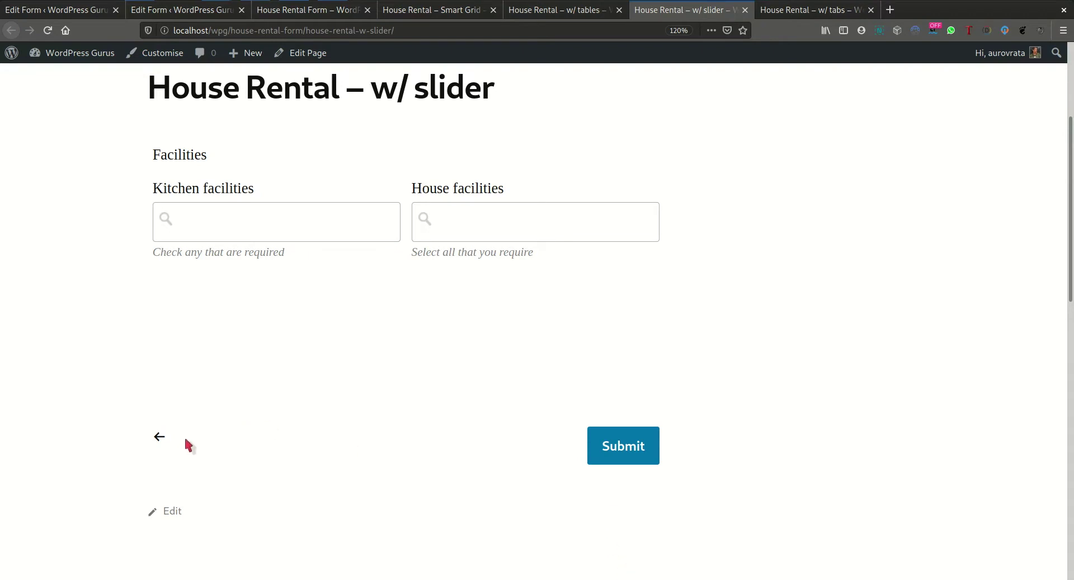
click(162, 435)
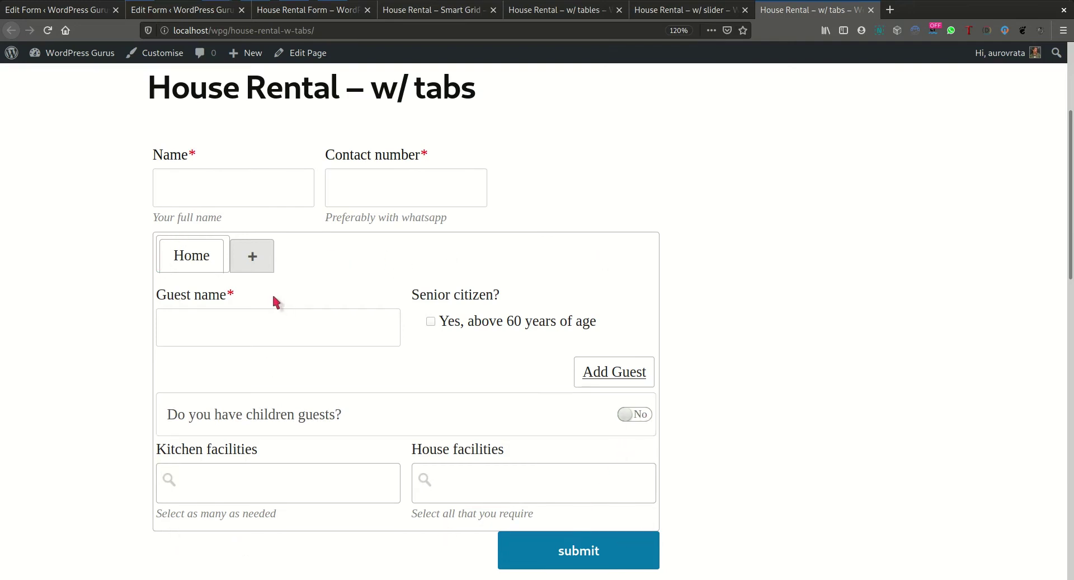
Create a second guest tab, 'Home (2)', beside the Home tab
click(253, 267)
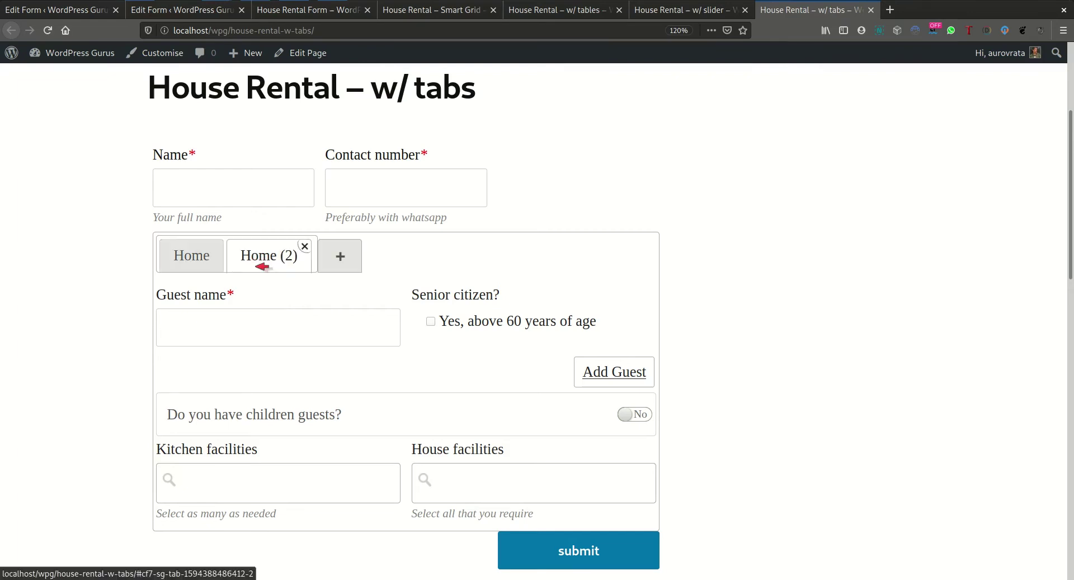